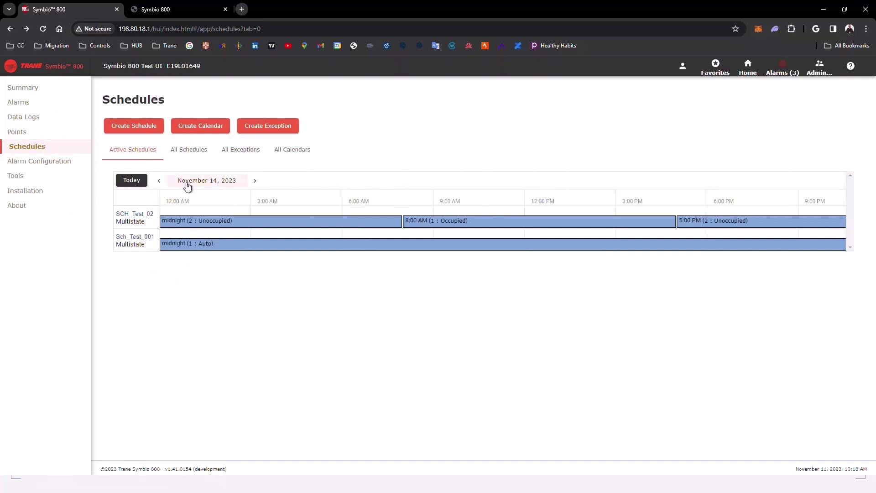
Step: Advance the timeline one day and list all schedules with their current and next values
{"action": "left_click", "coordinate": [254, 182]}
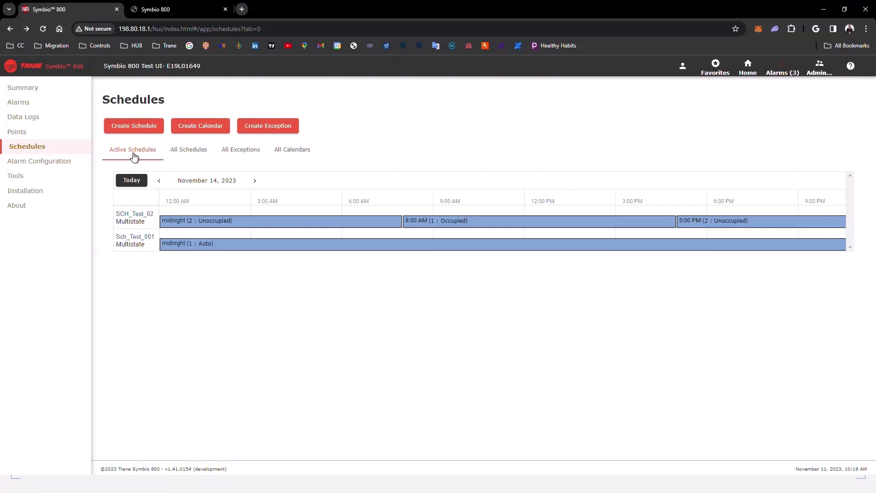
{"action": "left_click", "coordinate": [191, 153]}
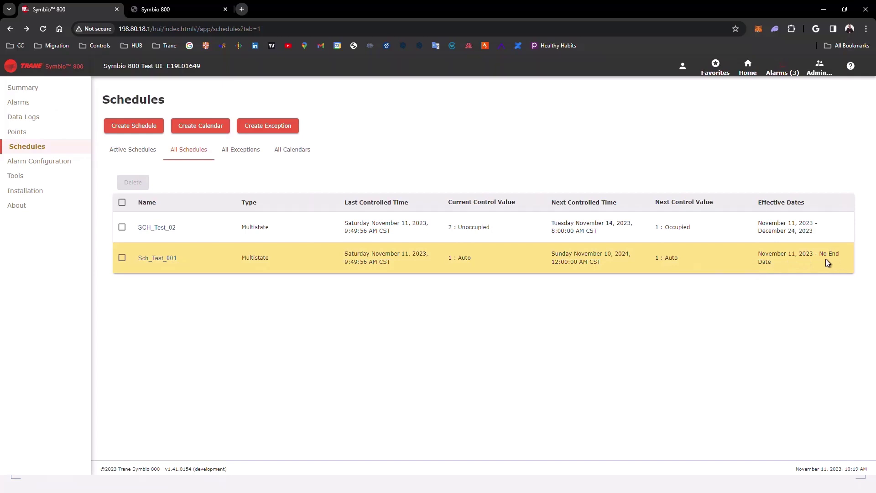
Step: Open SCH_Test_02's details and return its calendar to the current week, Nov 12–18, 2023
{"action": "left_click", "coordinate": [163, 232]}
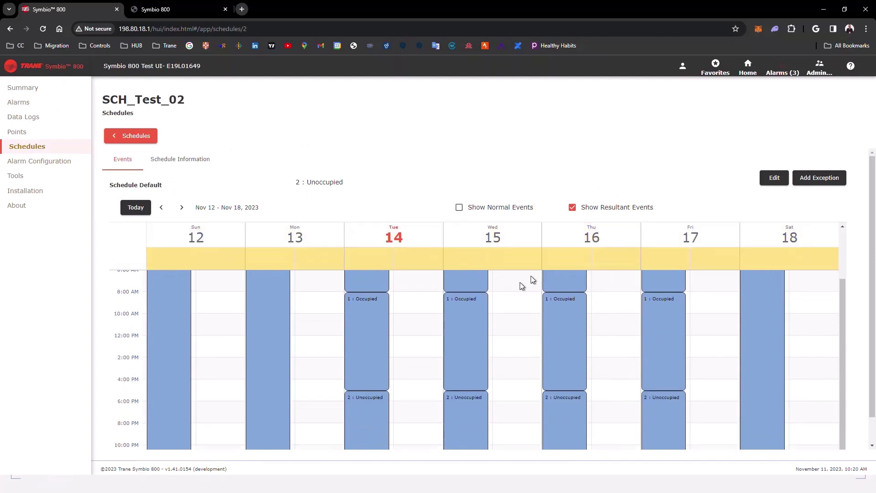
{"action": "left_click", "coordinate": [179, 207]}
{"action": "left_click", "coordinate": [179, 208]}
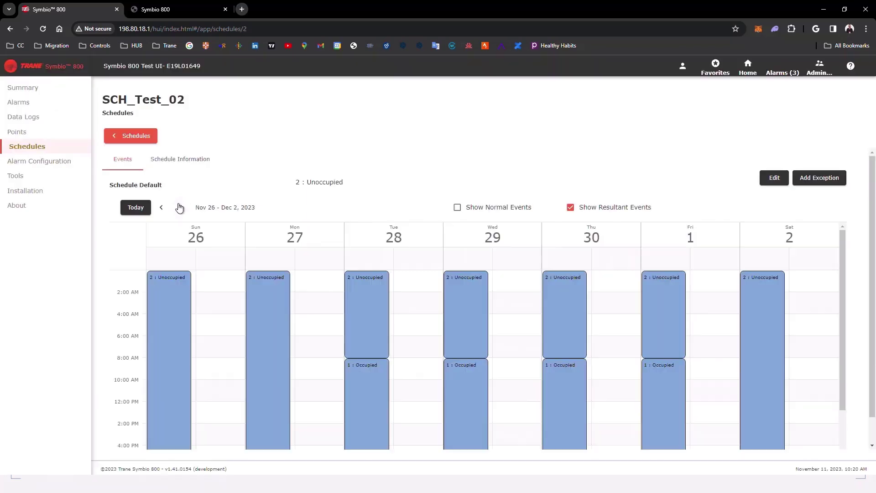
{"action": "left_click", "coordinate": [131, 210]}
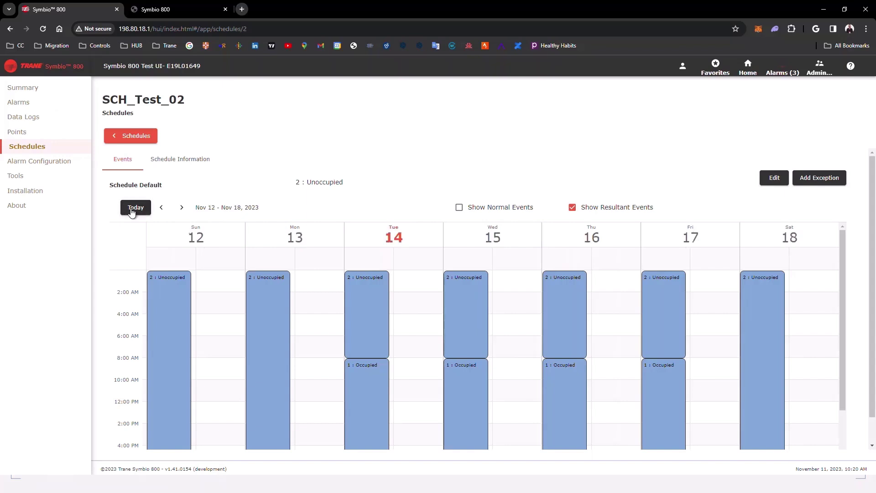
Step: Briefly show normal weekly events, then hide them to leave only resultant Occupied/Unoccupied events
{"action": "left_click", "coordinate": [459, 208]}
{"action": "scroll", "coordinate": [421, 362], "scroll_direction": "down", "scroll_amount": 2}
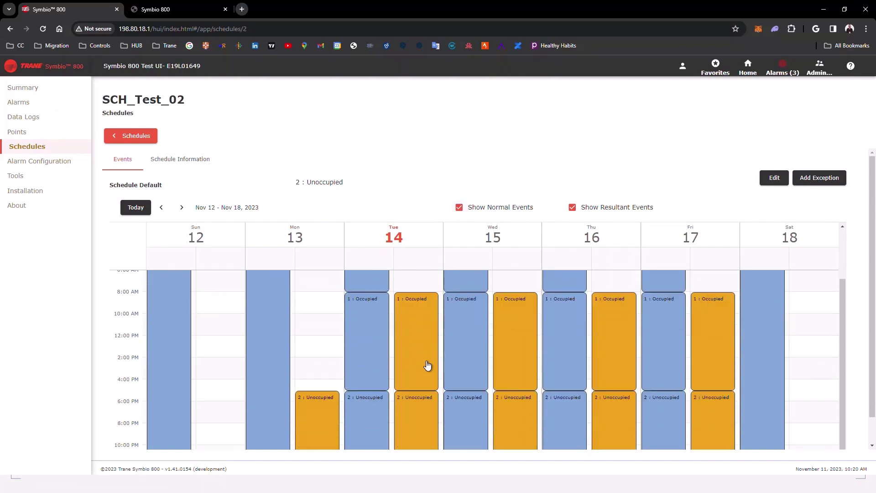
{"action": "left_click", "coordinate": [459, 207]}
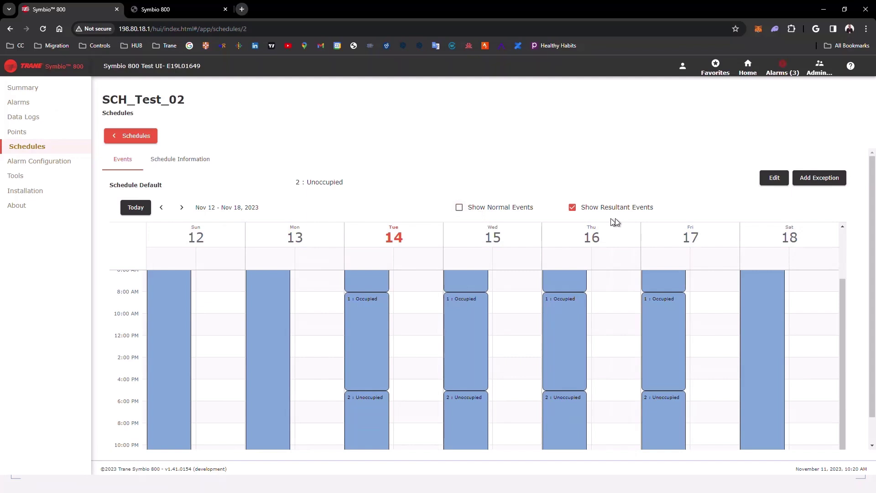
{"action": "scroll", "coordinate": [450, 381], "scroll_direction": "up", "scroll_amount": 3}
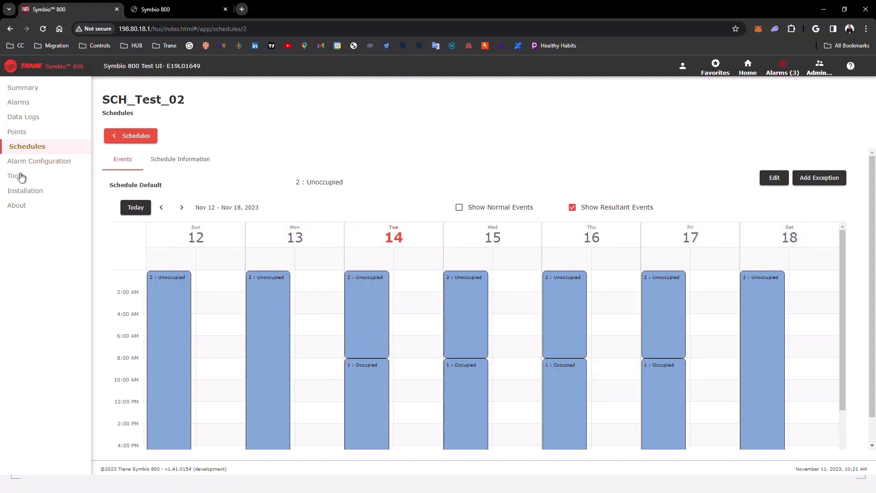
{"action": "left_click", "coordinate": [171, 160]}
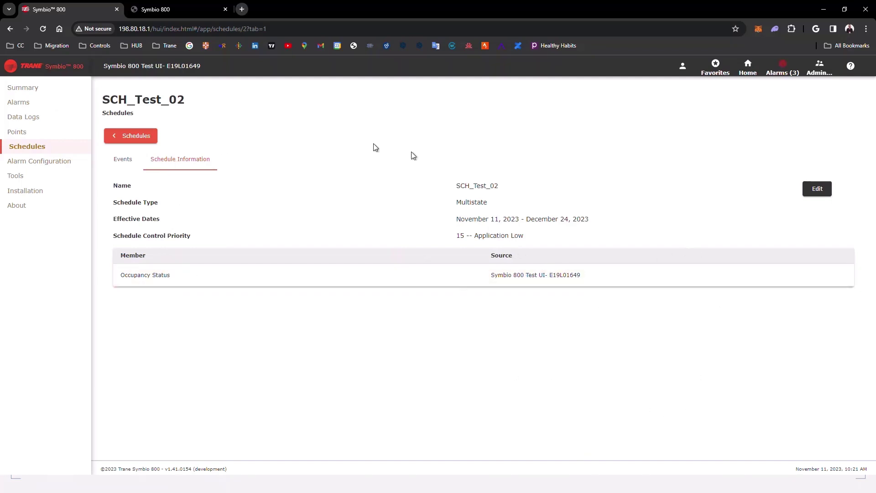
{"action": "left_click", "coordinate": [817, 189]}
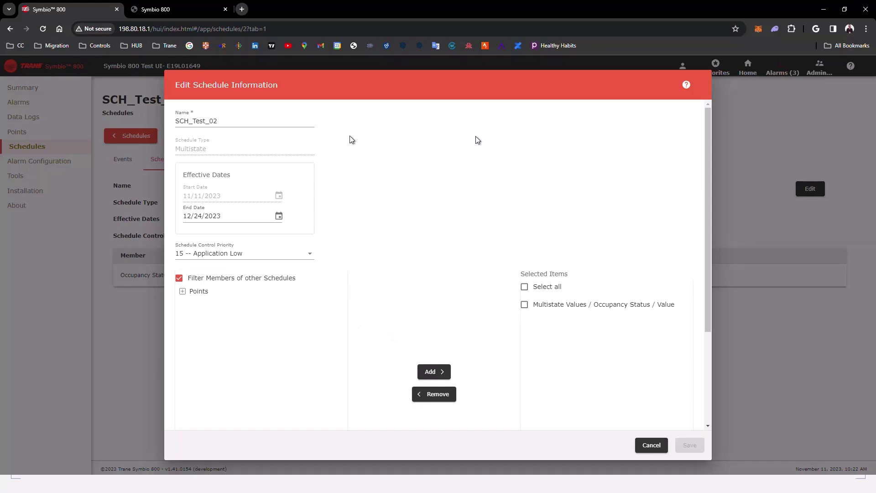
{"action": "left_click", "coordinate": [648, 445]}
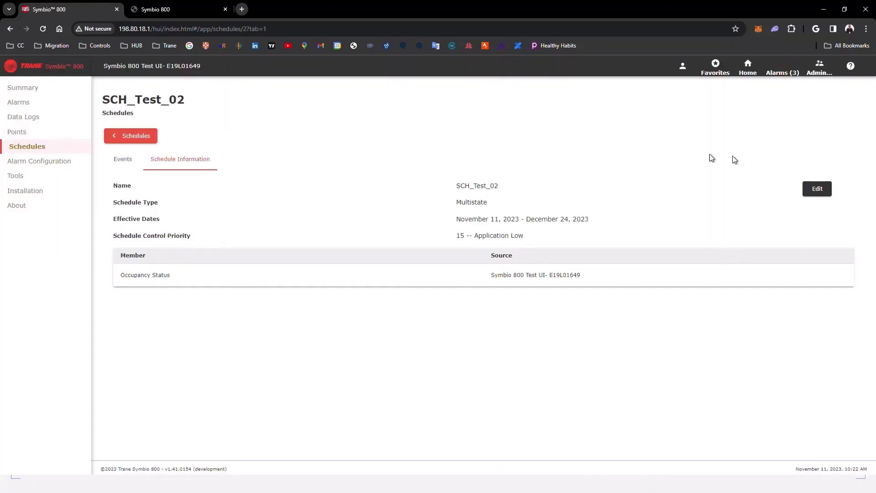
{"action": "left_click", "coordinate": [125, 163]}
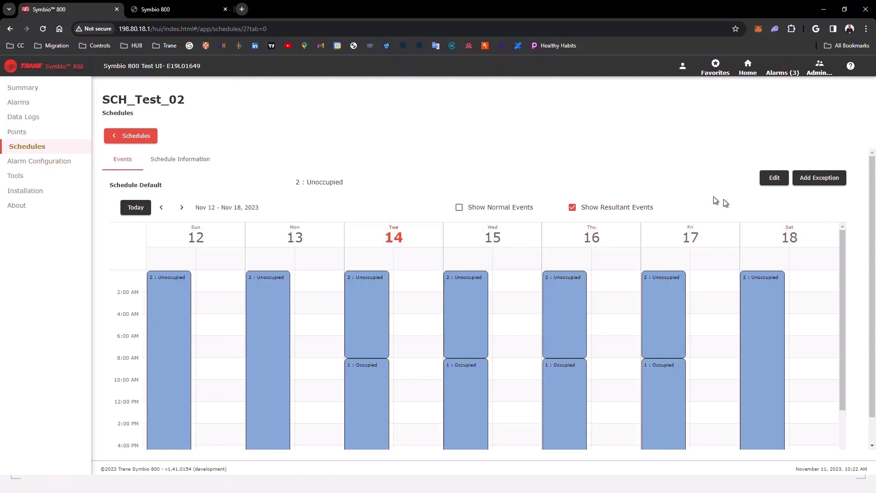
Step: Open SCH_Test_02's Edit Schedule Times editor listing Tuesday–Friday 8 AM Occupied and 5 PM Unoccupied events
{"action": "left_click", "coordinate": [775, 178]}
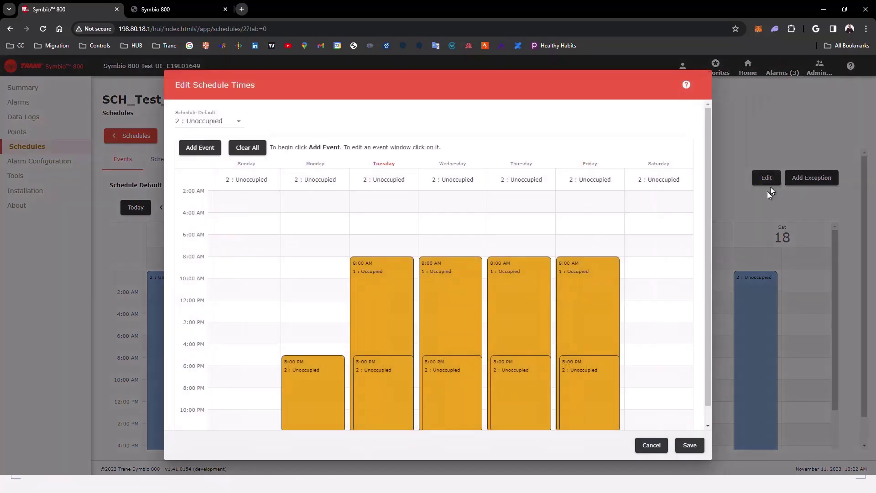
{"action": "scroll", "coordinate": [549, 244], "scroll_direction": "down", "scroll_amount": 1}
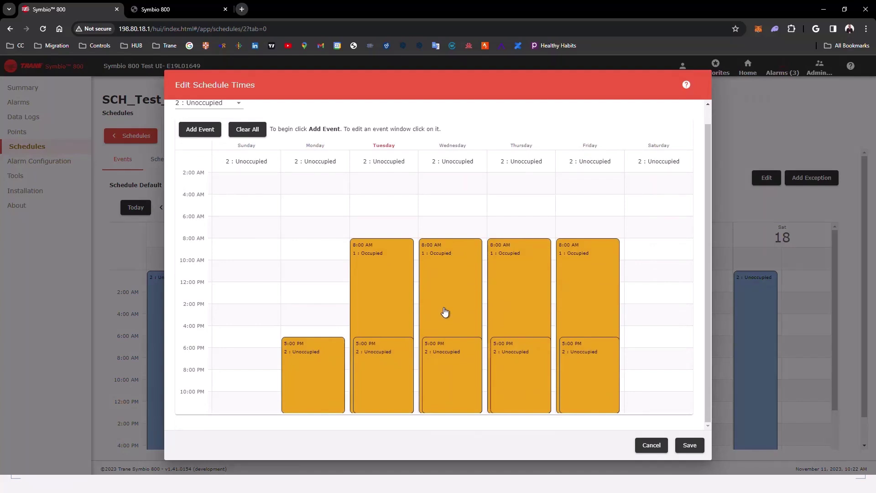
{"action": "scroll", "coordinate": [445, 317], "scroll_direction": "up", "scroll_amount": 1}
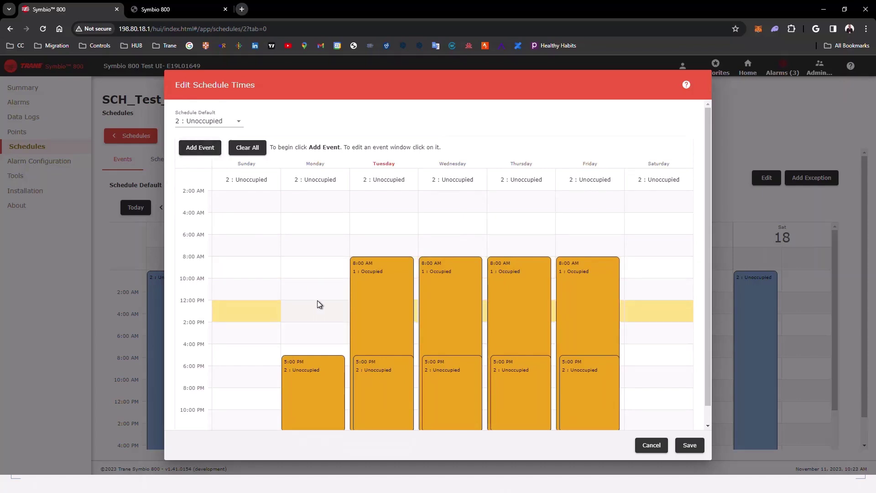
Step: Add a Monday-only 8:00 AM event with value 3 : Occupied Bypass
{"action": "left_click", "coordinate": [196, 146]}
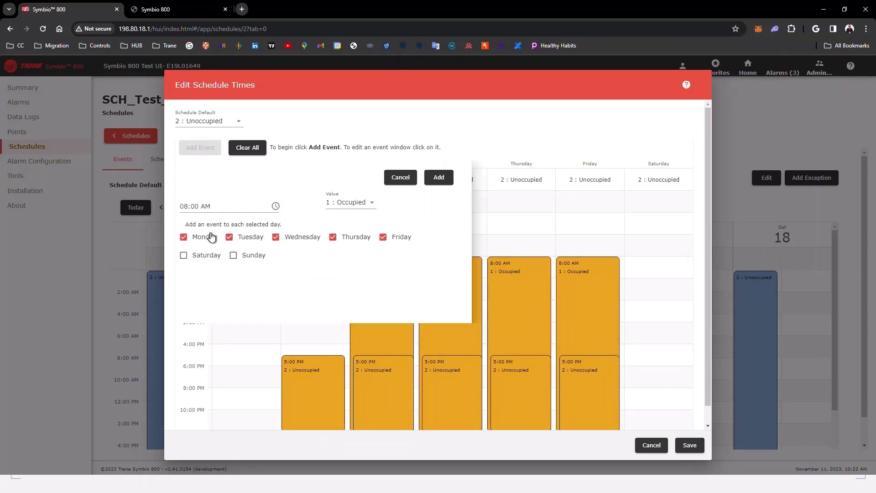
{"action": "left_click", "coordinate": [229, 237]}
{"action": "left_click", "coordinate": [276, 237]}
{"action": "left_click", "coordinate": [332, 237]}
{"action": "left_click", "coordinate": [384, 238]}
{"action": "left_click", "coordinate": [262, 207]}
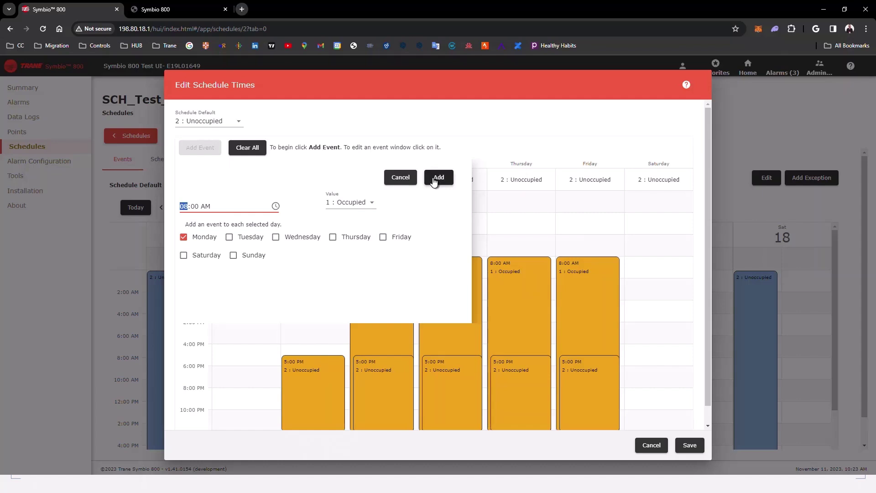
{"action": "left_click", "coordinate": [363, 205]}
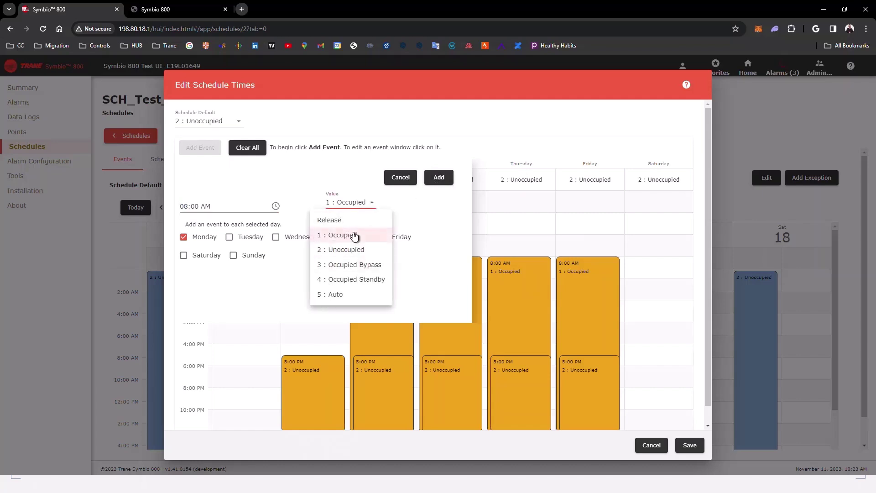
{"action": "left_click", "coordinate": [350, 266]}
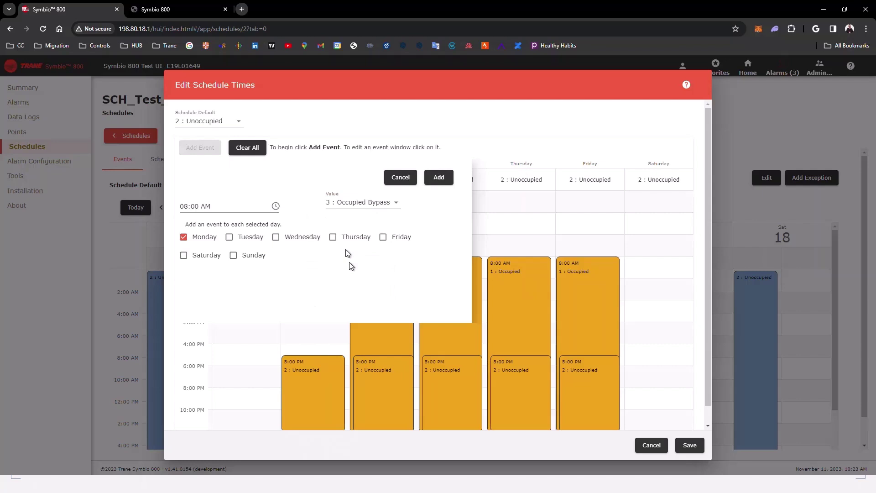
{"action": "left_click", "coordinate": [438, 177]}
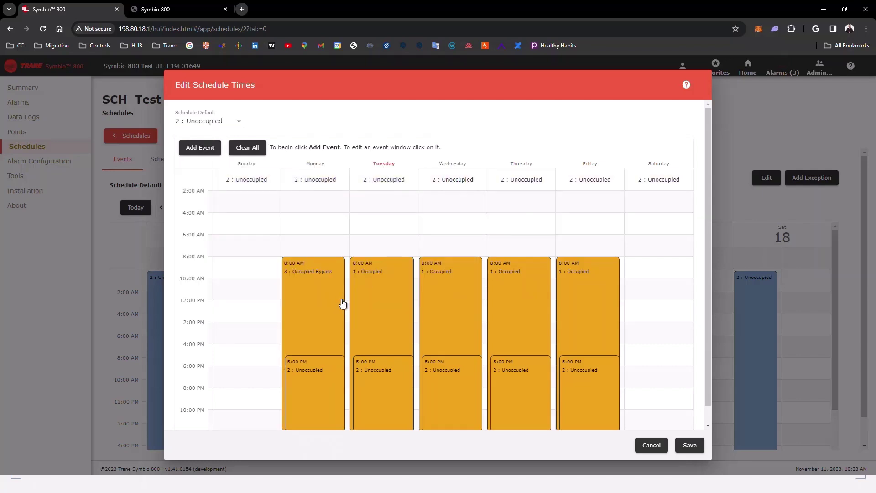
Step: Add a Monday–Friday 2:00 PM event with value 2 : Unoccupied
{"action": "left_click", "coordinate": [199, 148]}
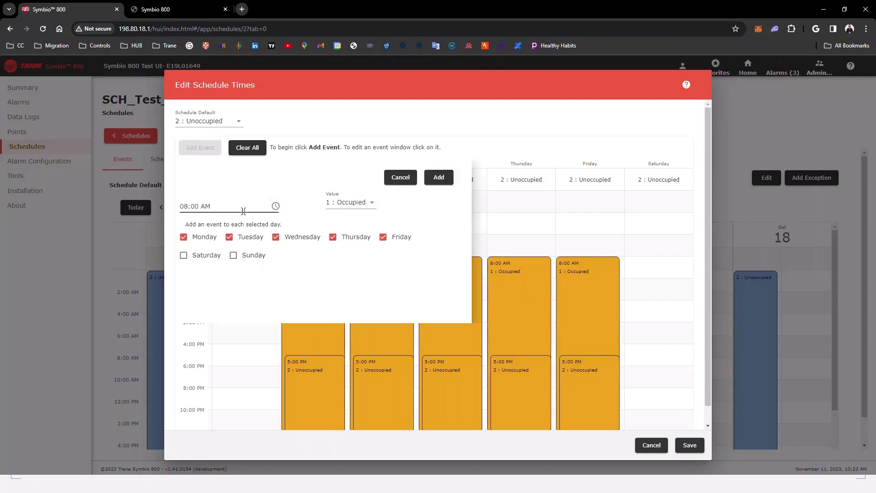
{"action": "left_click", "coordinate": [275, 206]}
{"action": "left_click", "coordinate": [290, 251]}
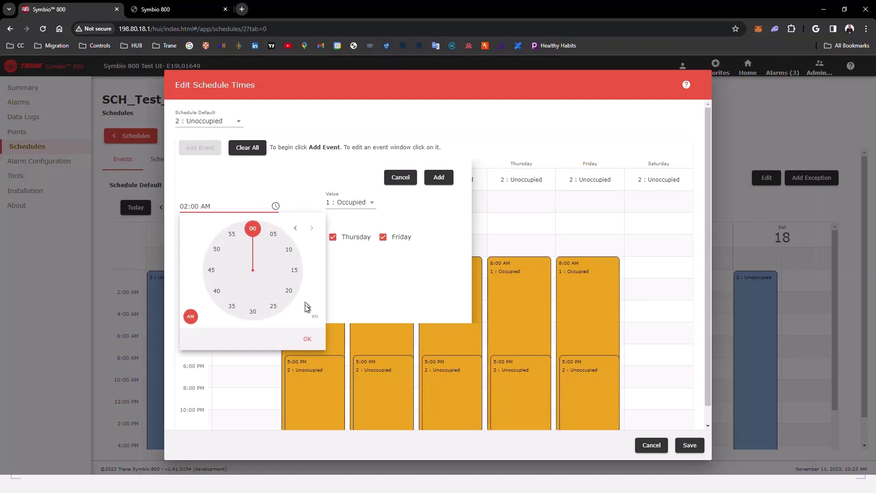
{"action": "left_click", "coordinate": [315, 318]}
{"action": "left_click", "coordinate": [306, 341]}
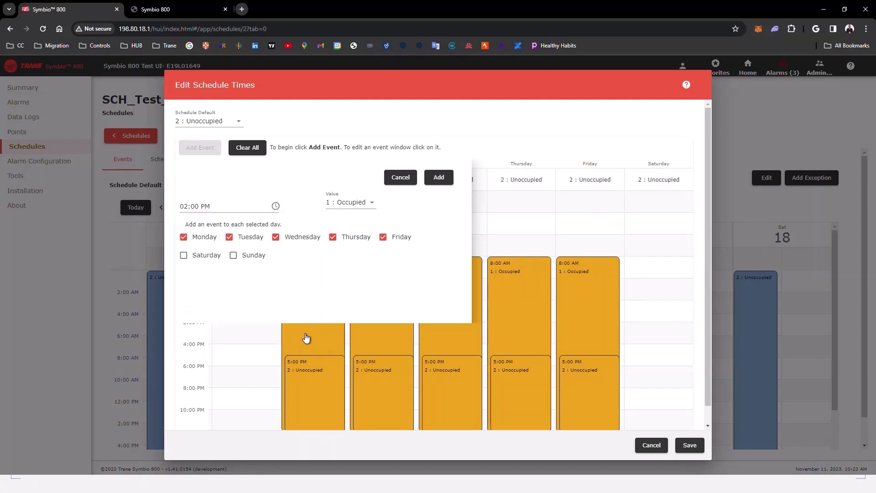
{"action": "left_click", "coordinate": [365, 203]}
{"action": "left_click", "coordinate": [347, 250]}
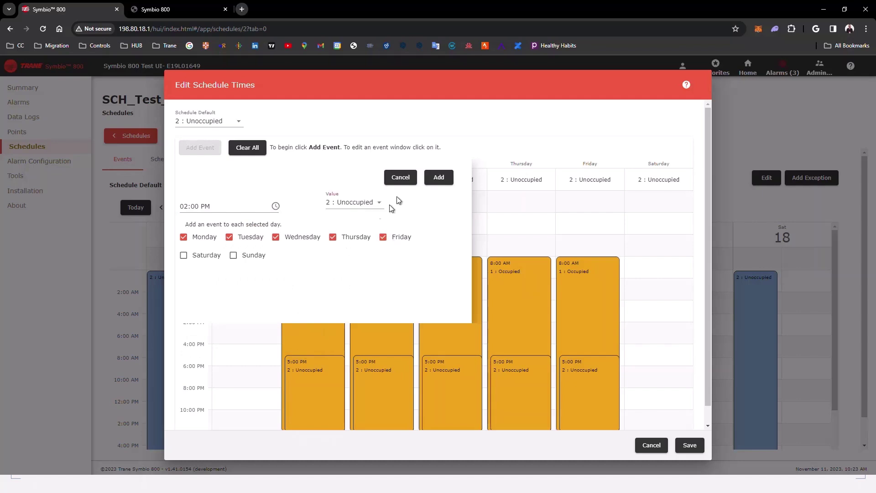
{"action": "left_click", "coordinate": [438, 178]}
{"action": "scroll", "coordinate": [297, 303], "scroll_direction": "down", "scroll_amount": 1}
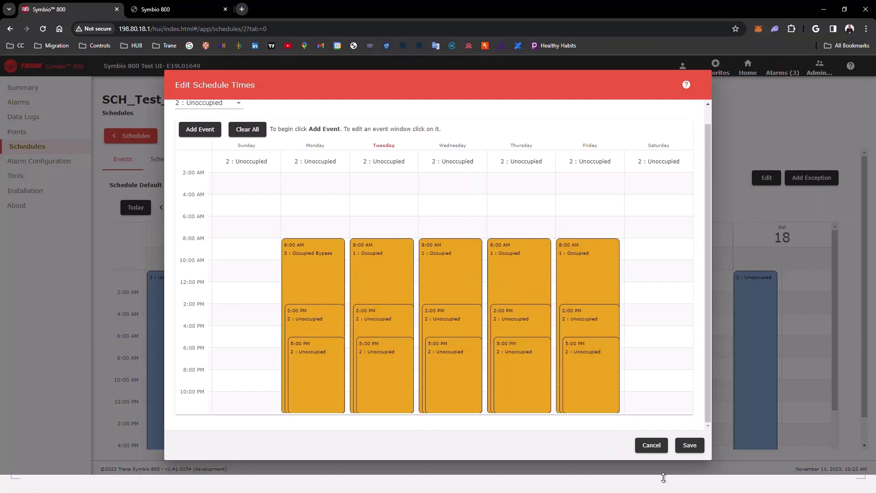
Step: Save the schedule times and review Monday 8 AM Occupied Bypass and weekday 2 PM Unoccupied on the calendar
{"action": "left_click", "coordinate": [688, 445]}
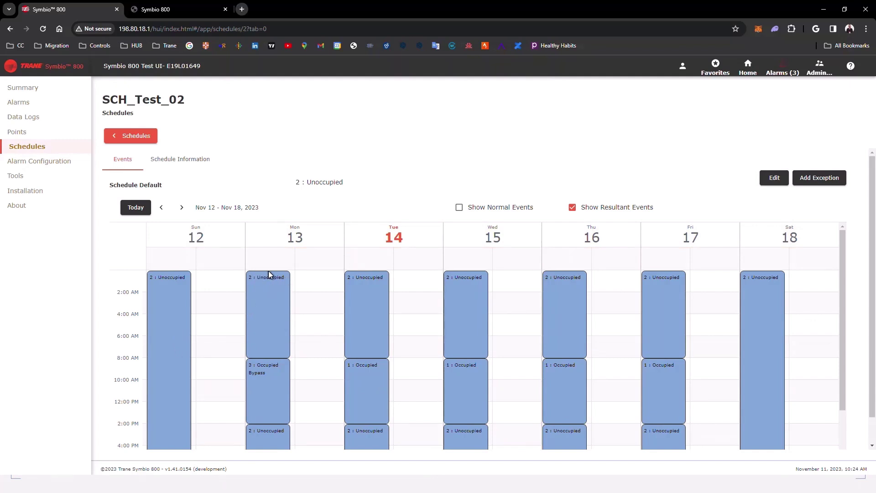
{"action": "scroll", "coordinate": [278, 306], "scroll_direction": "down", "scroll_amount": 3}
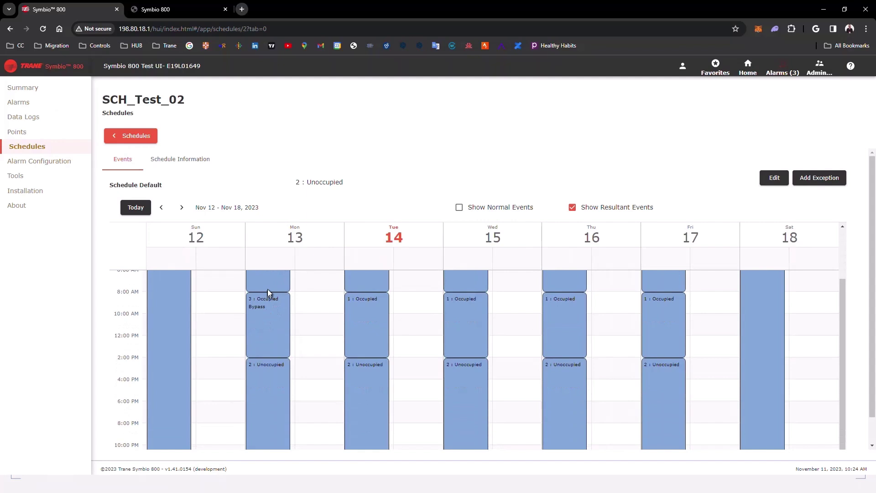
{"action": "scroll", "coordinate": [264, 314], "scroll_direction": "up", "scroll_amount": 3}
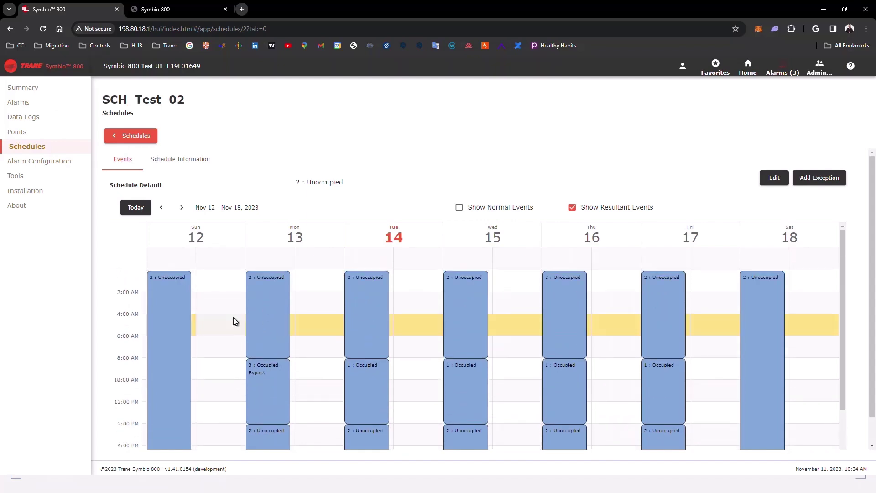
{"action": "scroll", "coordinate": [266, 353], "scroll_direction": "down", "scroll_amount": 3}
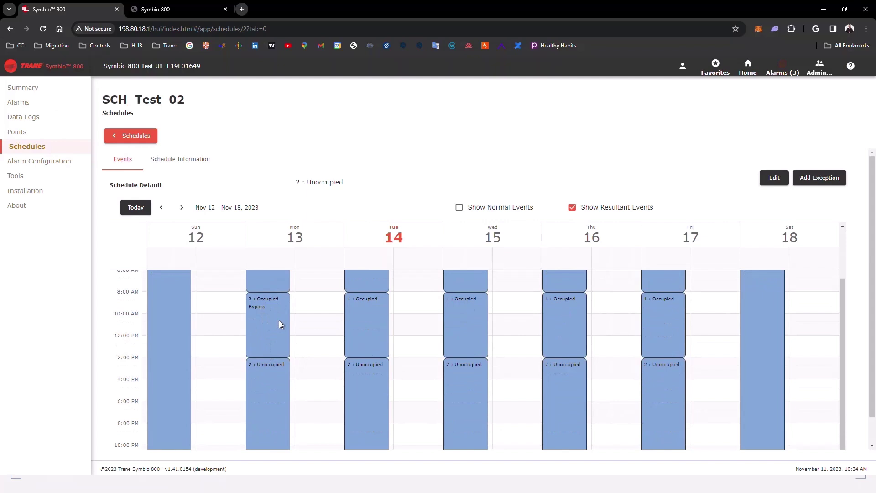
{"action": "scroll", "coordinate": [278, 320], "scroll_direction": "down", "scroll_amount": 1}
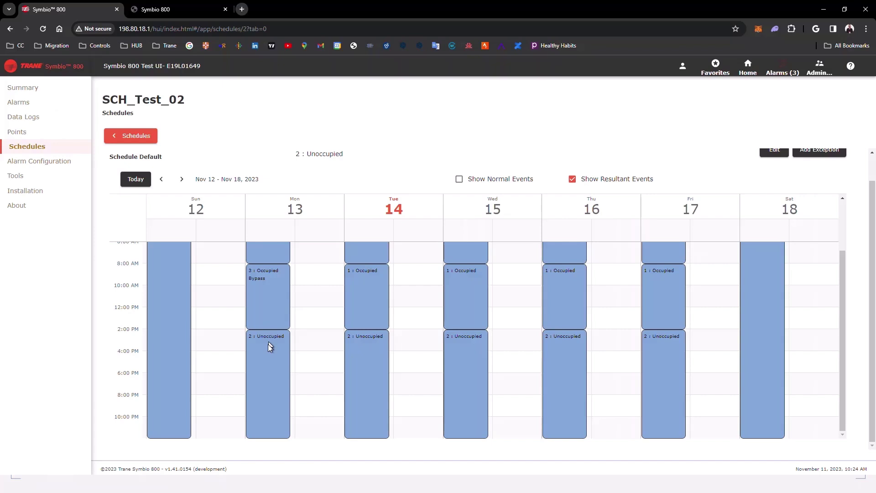
{"action": "scroll", "coordinate": [268, 367], "scroll_direction": "up", "scroll_amount": 3}
{"action": "scroll", "coordinate": [558, 178], "scroll_direction": "up", "scroll_amount": 1}
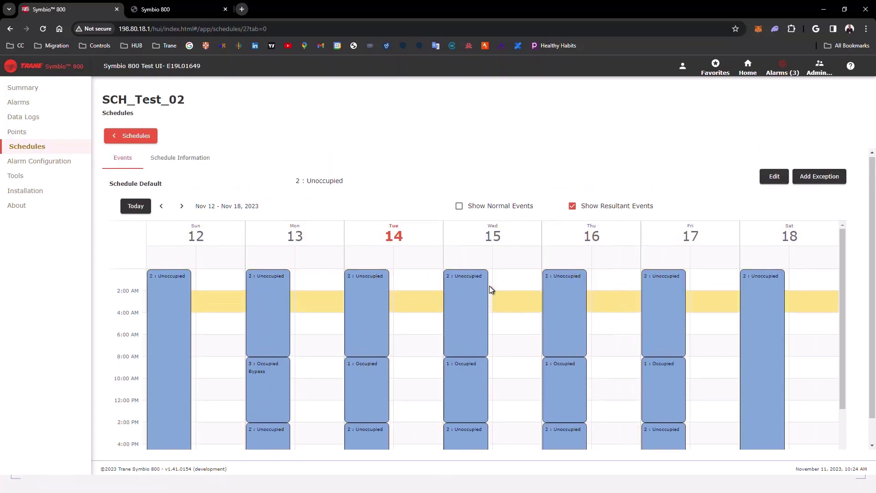
{"action": "left_click", "coordinate": [138, 137]}
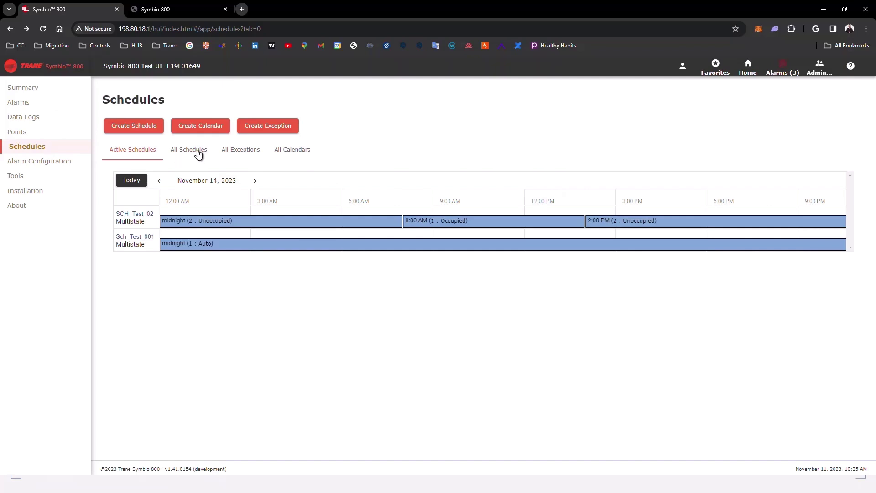
{"action": "left_click", "coordinate": [198, 153]}
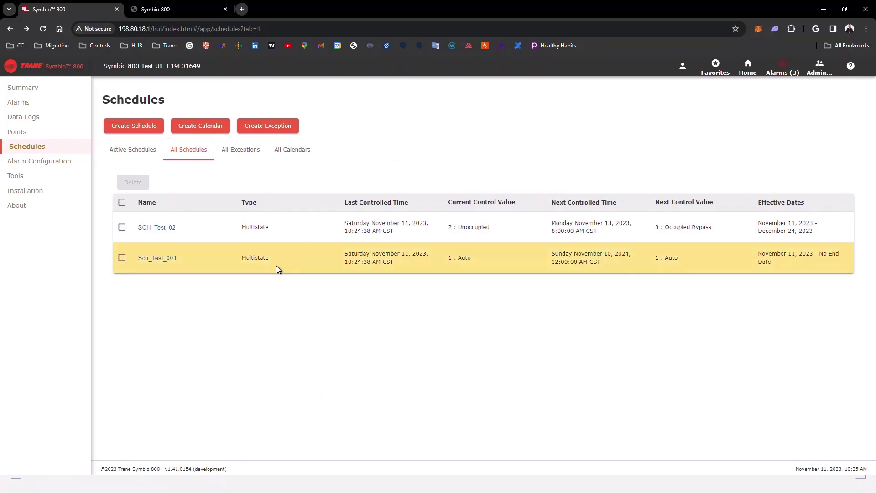
{"action": "left_click", "coordinate": [164, 230]}
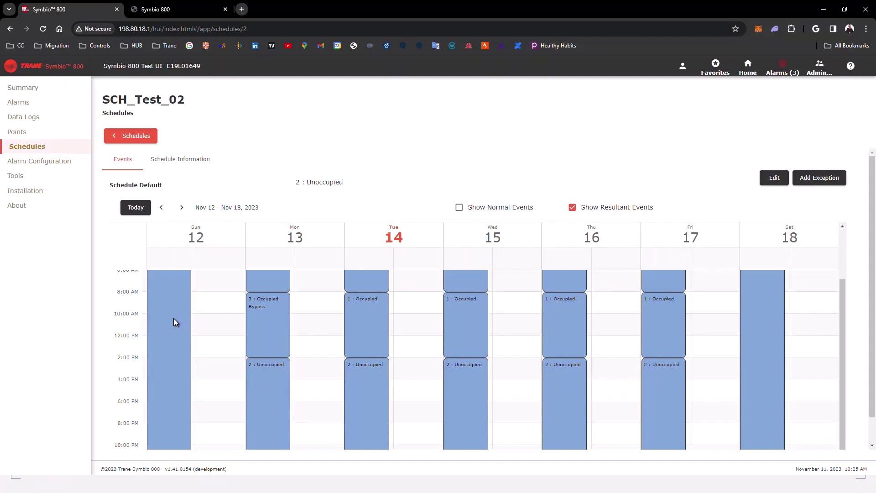
{"action": "scroll", "coordinate": [173, 319], "scroll_direction": "up", "scroll_amount": 3}
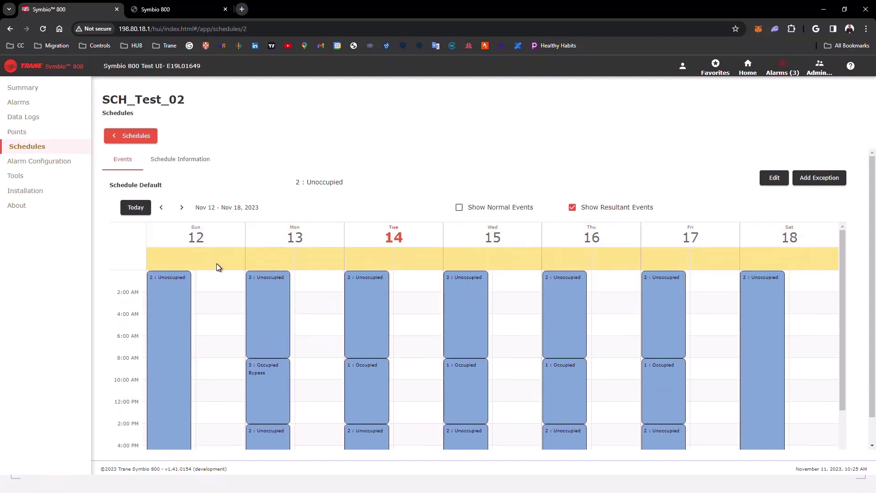
{"action": "scroll", "coordinate": [730, 235], "scroll_direction": "down", "scroll_amount": 2}
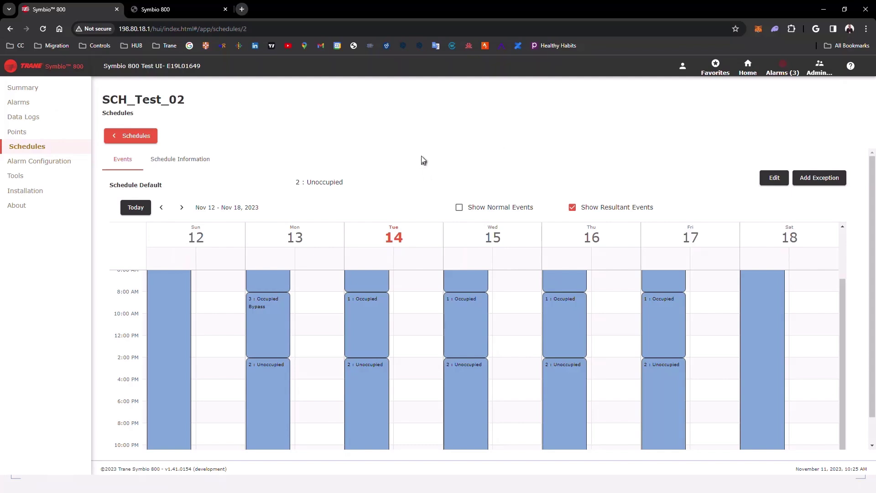
{"action": "left_click", "coordinate": [135, 139]}
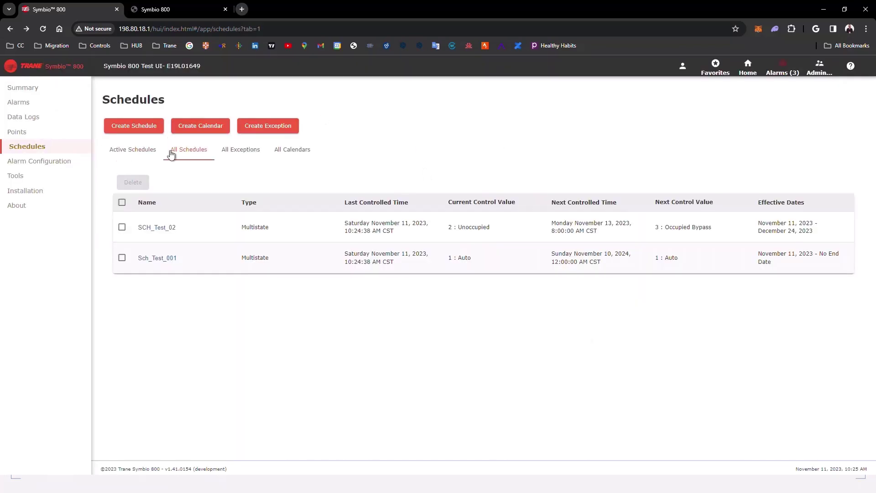
{"action": "left_click", "coordinate": [159, 228]}
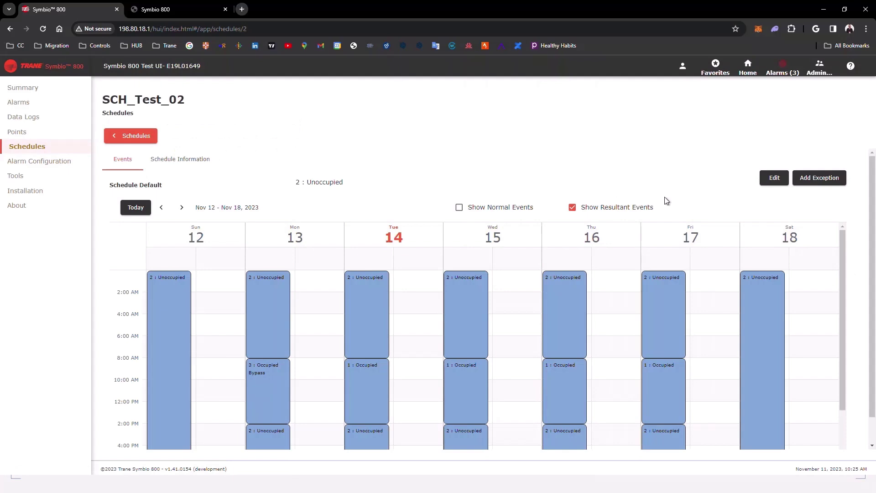
Step: Open SCH_Test_02's schedule times for editing and its Edit Schedule Times help page
{"action": "left_click", "coordinate": [771, 180]}
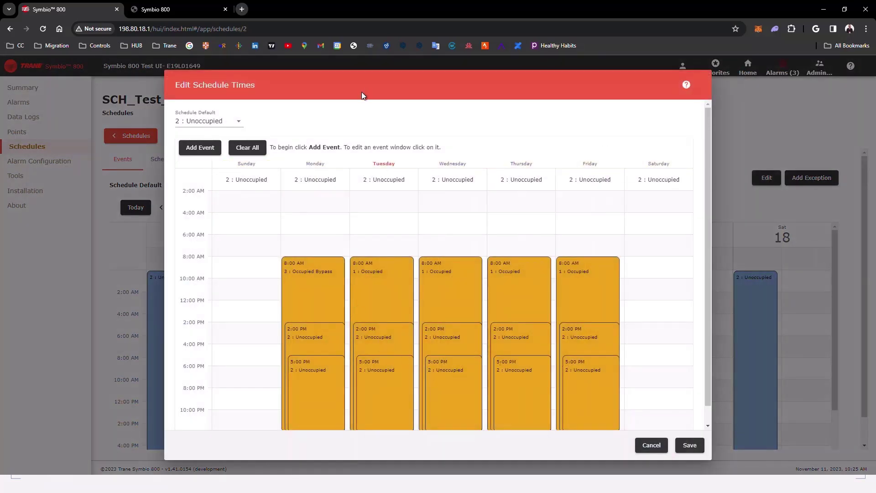
{"action": "left_click", "coordinate": [687, 86]}
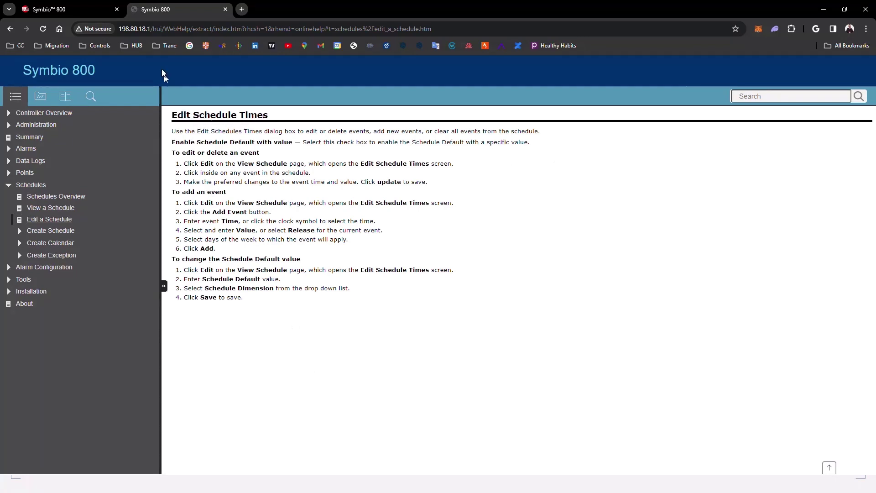
Step: Cancel the Edit Schedule Times editor without changes and go back to the Schedules list
{"action": "left_click", "coordinate": [104, 14]}
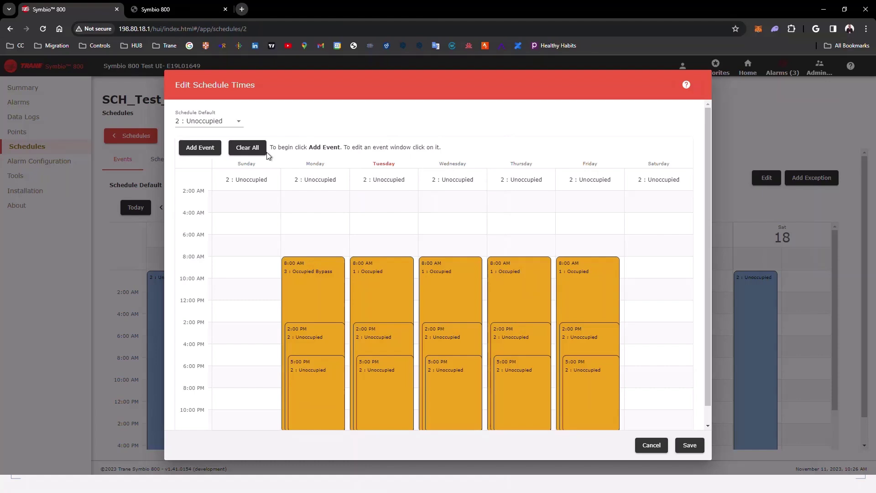
{"action": "left_click", "coordinate": [652, 445]}
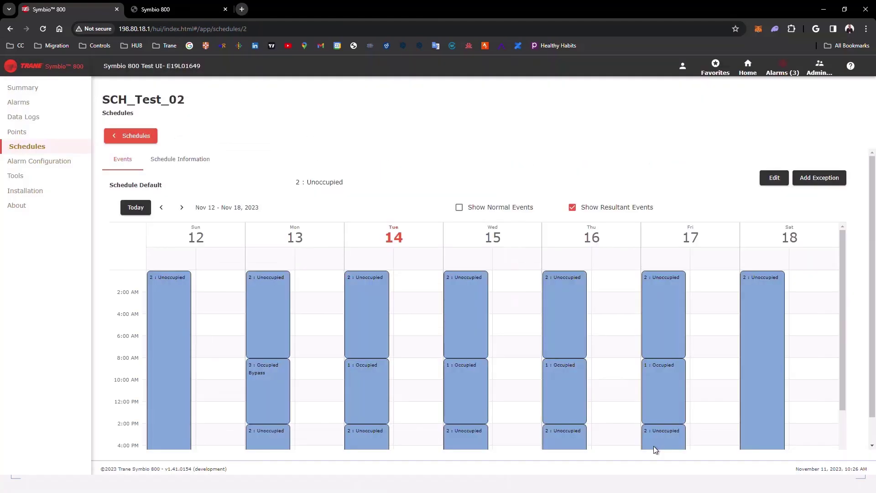
{"action": "left_click", "coordinate": [142, 136]}
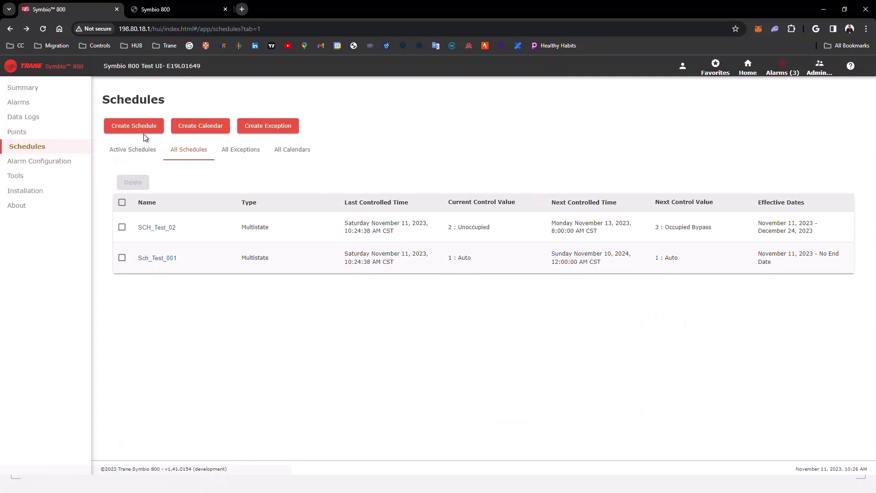